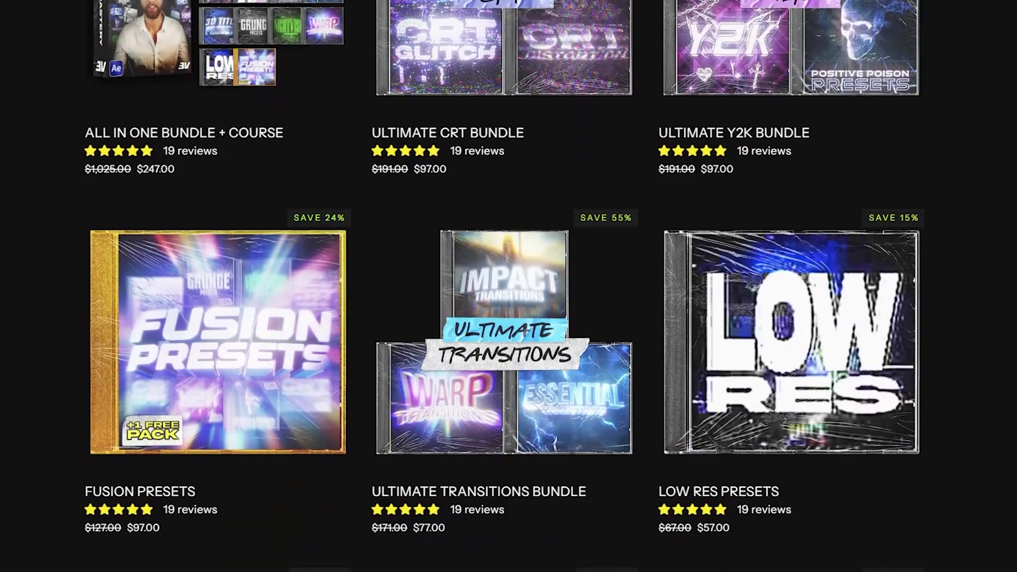
Step: Scroll the store page to the bundle grid with Fusion Presets, Ultimate Transitions and Low Res Presets
{"action": "scroll", "coordinate": [508, 286], "scroll_direction": "down", "scroll_amount": 10}
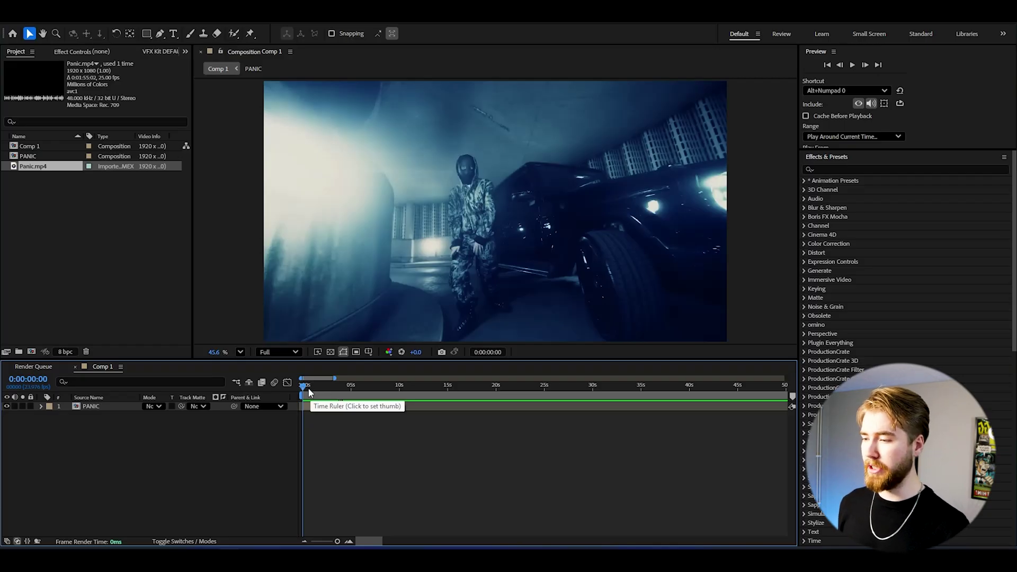
{"action": "mouse_move", "coordinate": [310, 393]}
{"action": "left_mouse_down"}
{"action": "mouse_move", "coordinate": [319, 390]}
{"action": "mouse_move", "coordinate": [301, 391]}
{"action": "left_mouse_up"}
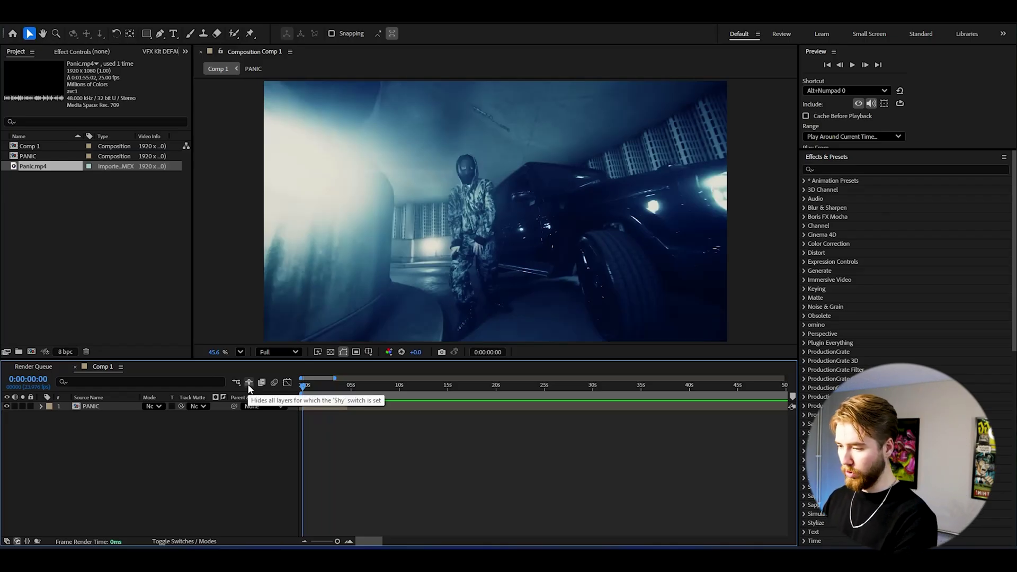
{"action": "key", "text": "ctrl+alt+y"}
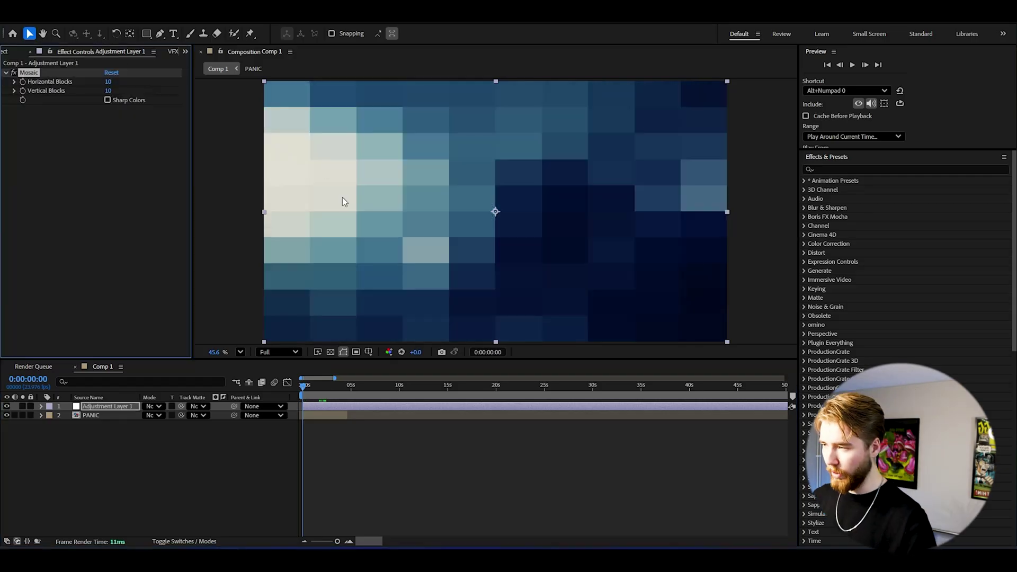
Step: Set Mosaic to 175 horizontal and 200 vertical blocks, then scrub the timeline to check it
{"action": "left_click", "coordinate": [405, 459]}
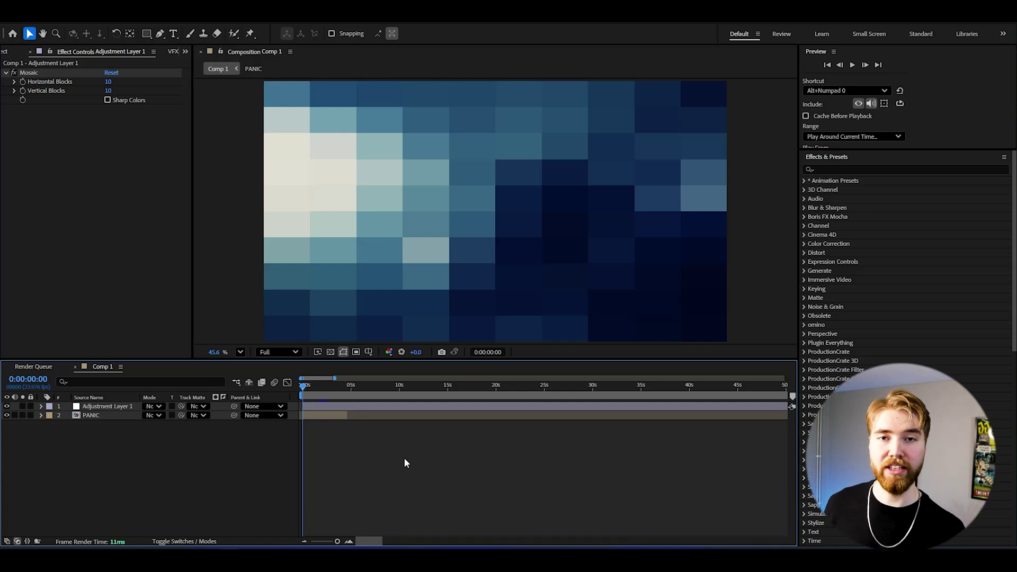
{"action": "left_click", "coordinate": [111, 89]}
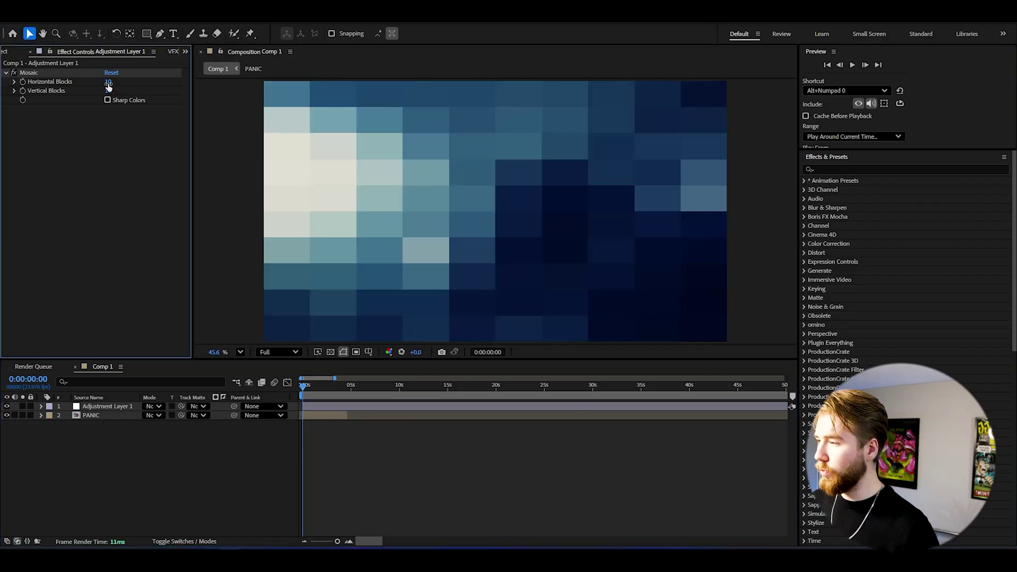
{"action": "mouse_move", "coordinate": [109, 87]}
{"action": "left_mouse_down"}
{"action": "mouse_move", "coordinate": [212, 105]}
{"action": "mouse_move", "coordinate": [138, 85]}
{"action": "left_mouse_up"}
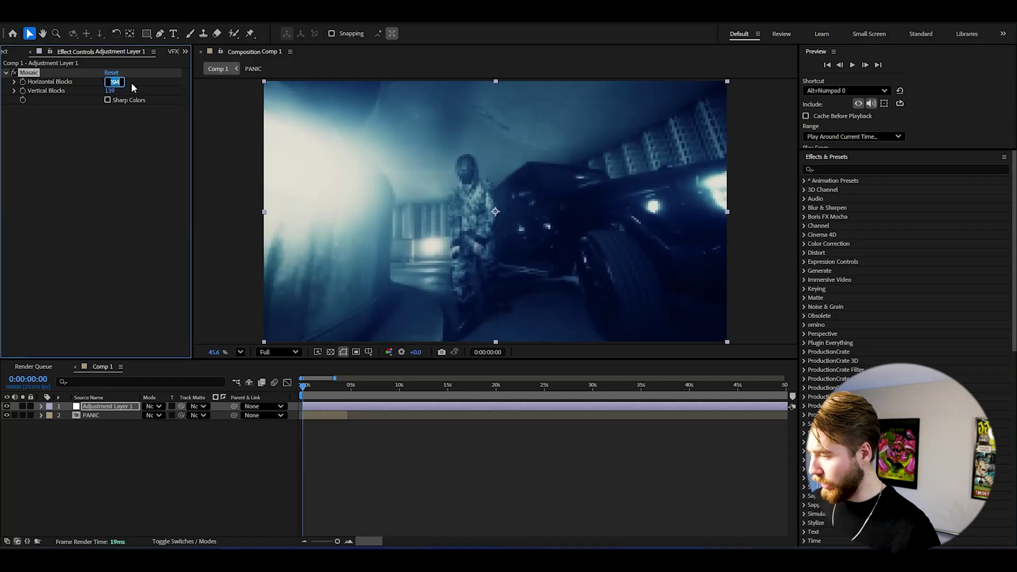
{"action": "type", "text": "175"}
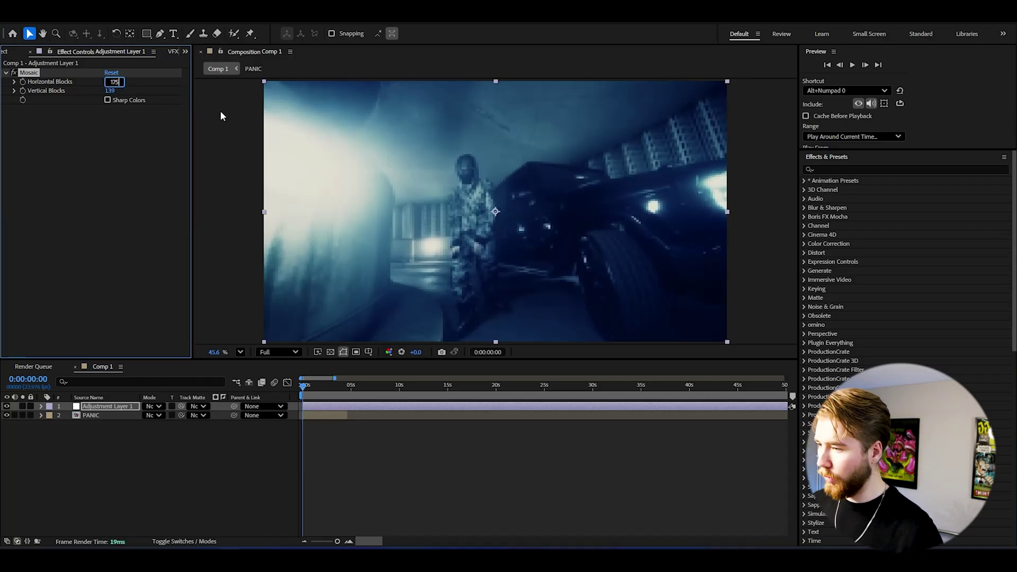
{"action": "key", "text": "Tab"}
{"action": "type", "text": "200"}
{"action": "key", "text": "Return"}
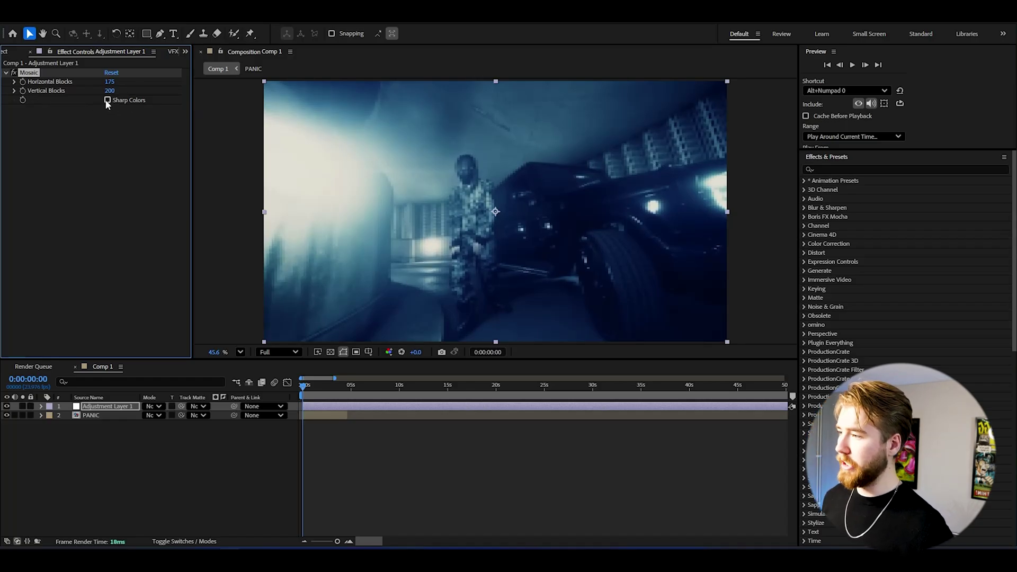
{"action": "left_click", "coordinate": [312, 387]}
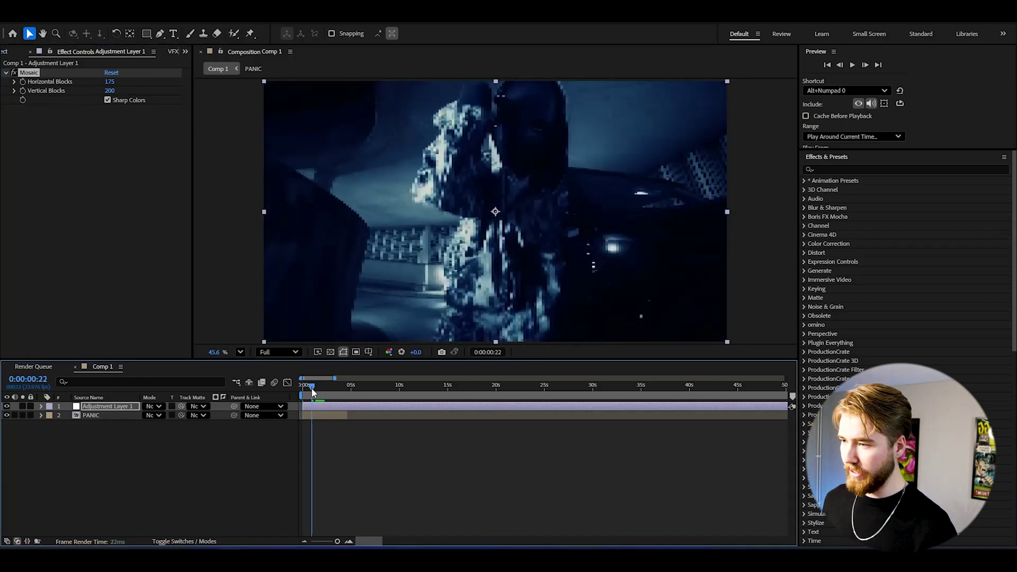
{"action": "left_click_drag", "start_coordinate": [313, 387], "coordinate": [291, 395]}
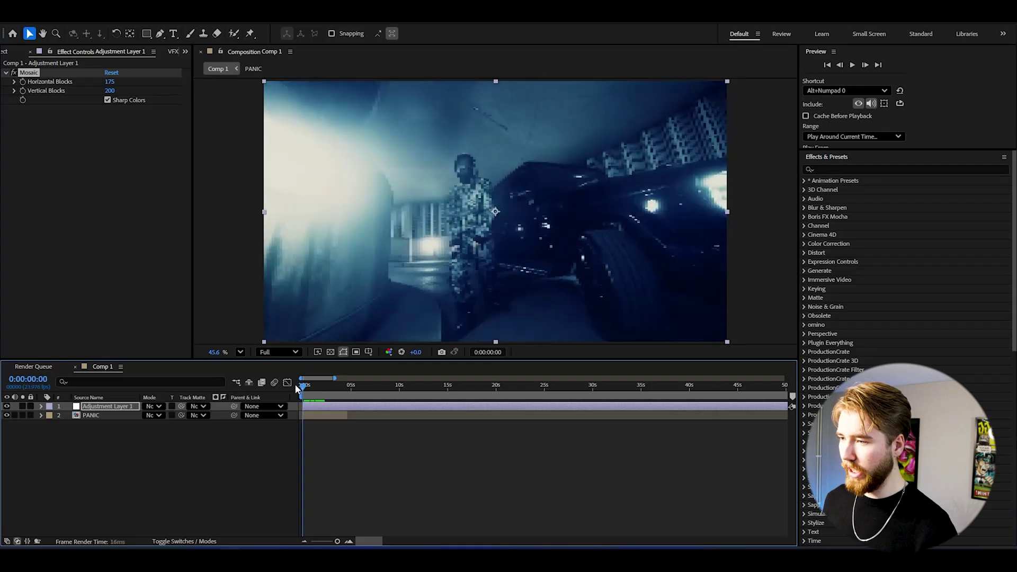
Step: Apply Fast Box Blur to the adjustment layer with a Blur Radius of 3
{"action": "key", "text": "ctrl+space"}
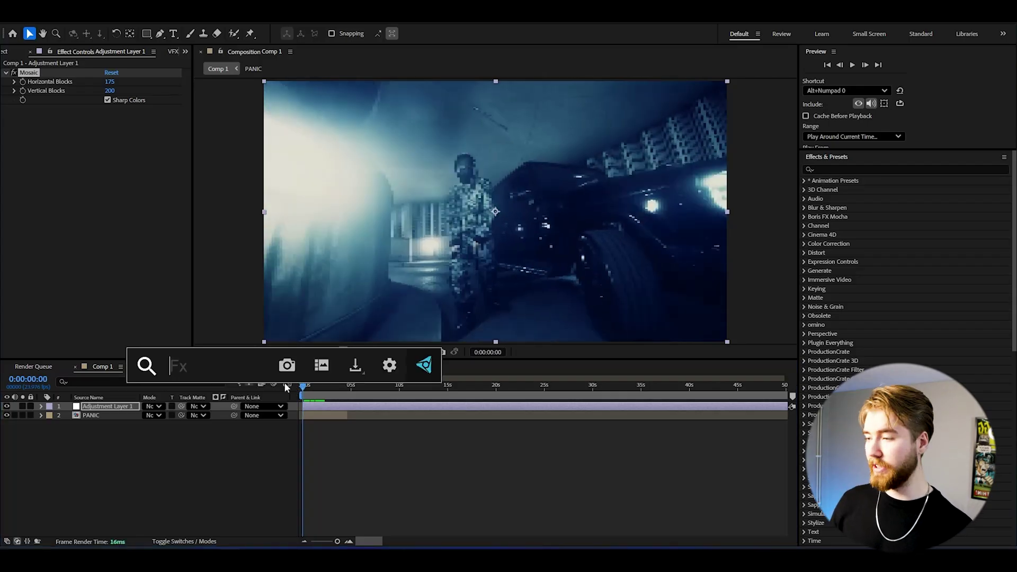
{"action": "type", "text": "fast"}
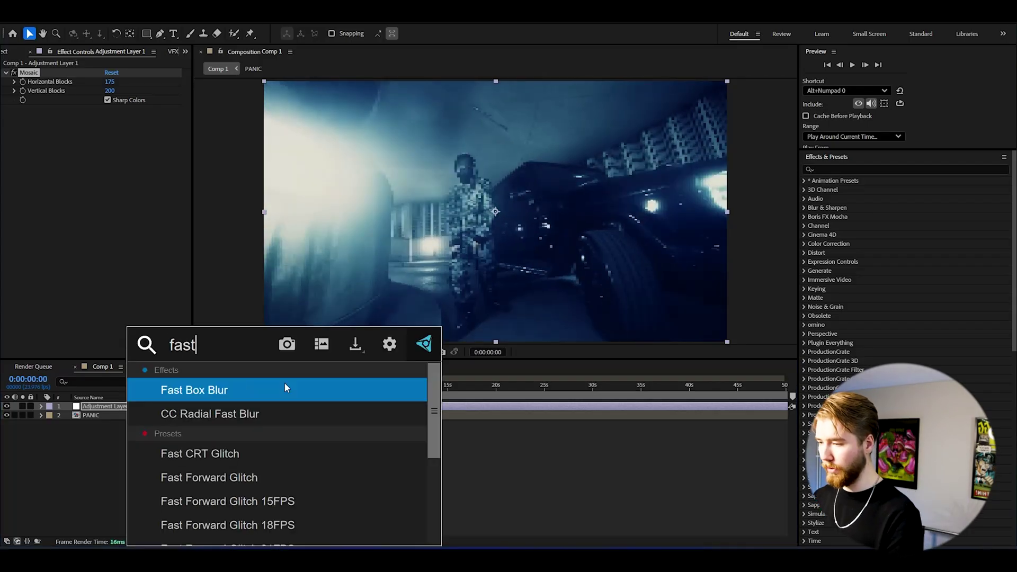
{"action": "key", "text": "Return"}
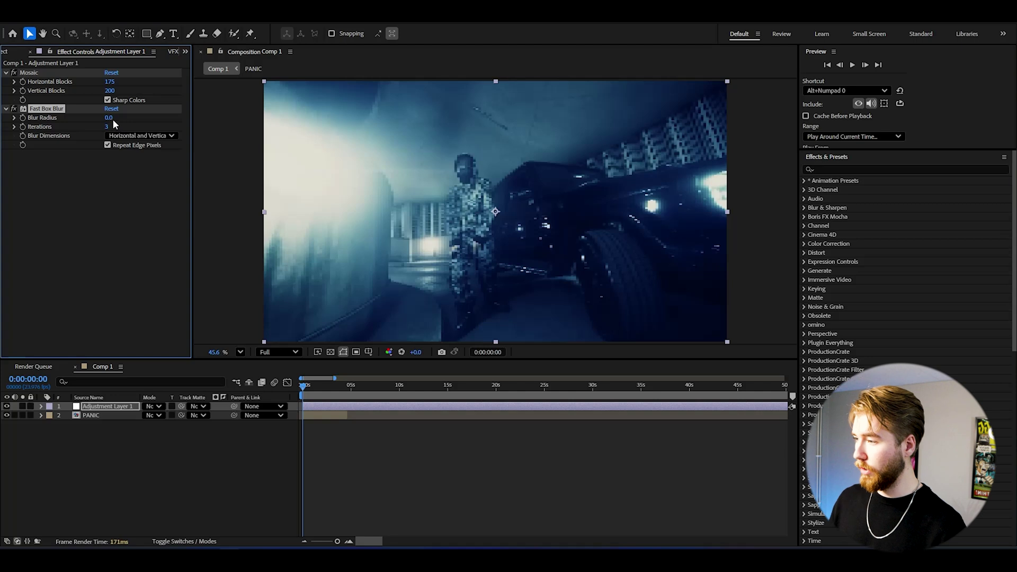
{"action": "left_click", "coordinate": [109, 118]}
{"action": "type", "text": "3"}
{"action": "key", "text": "Return"}
Step: Add Unsharp Mask with Amount 500 and Radius 5
{"action": "left_click", "coordinate": [264, 383]}
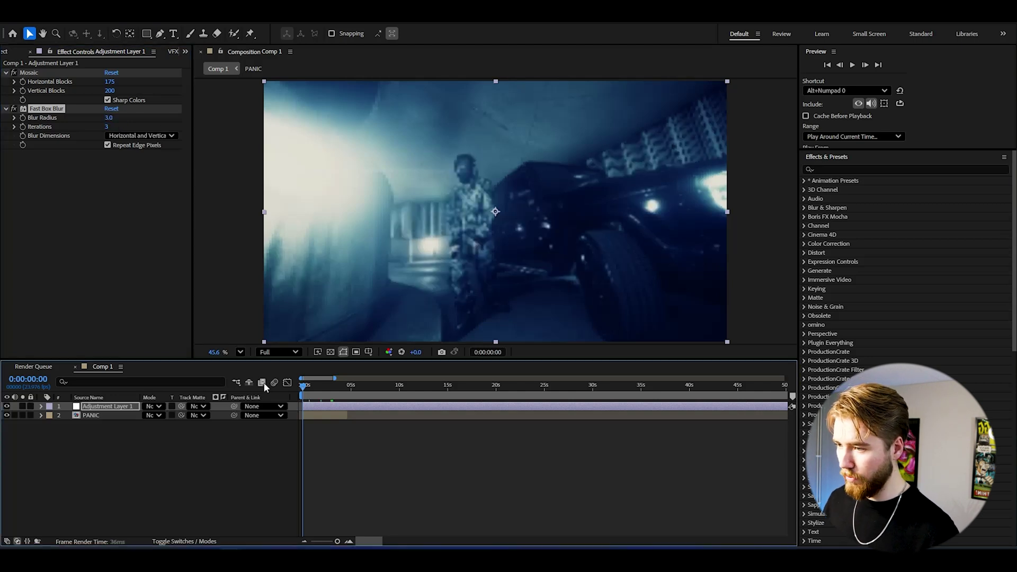
{"action": "key", "text": "ctrl+space"}
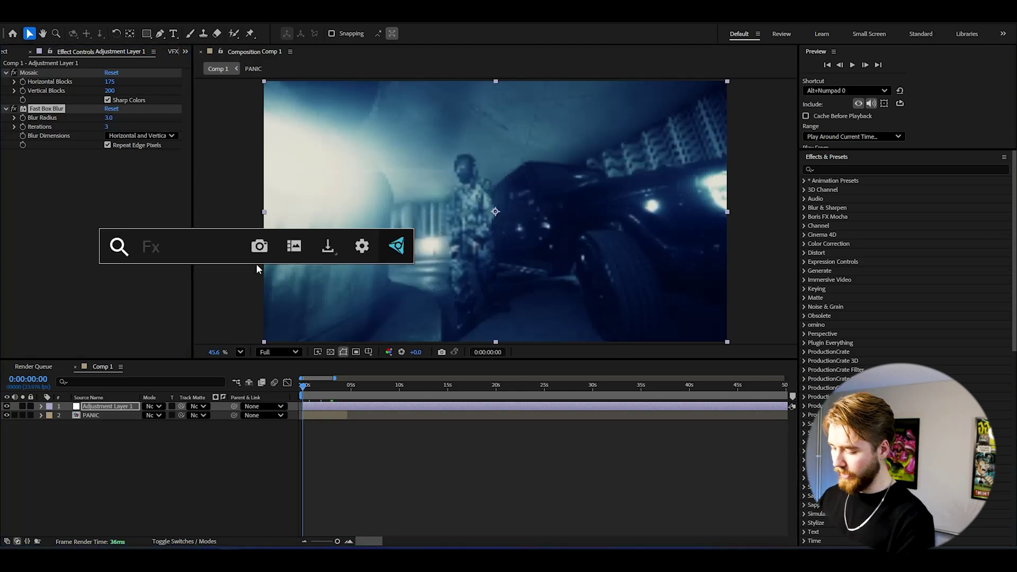
{"action": "type", "text": "un"}
{"action": "key", "text": "Escape"}
{"action": "left_click", "coordinate": [111, 163]}
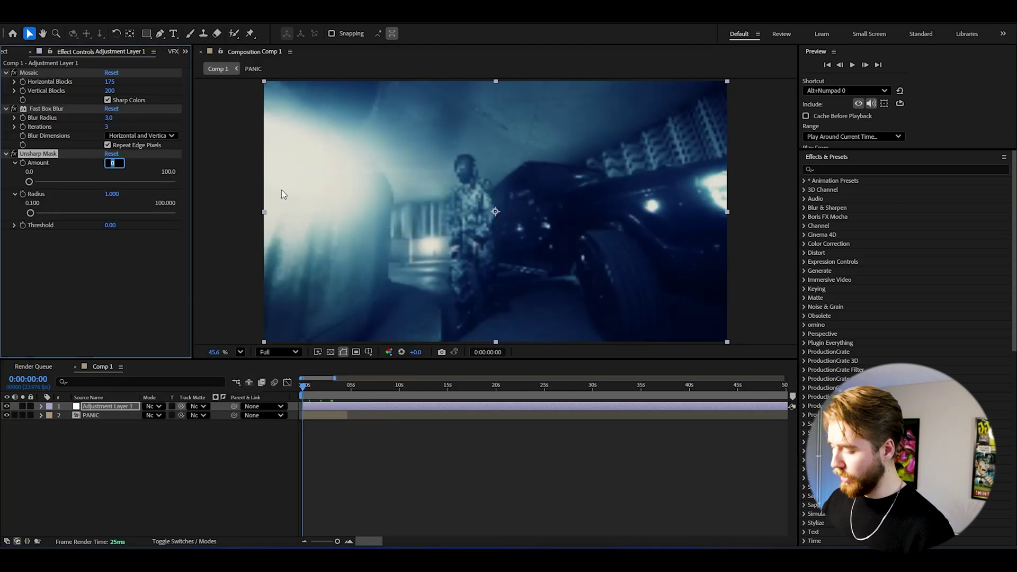
{"action": "type", "text": "500"}
{"action": "key", "text": "Return"}
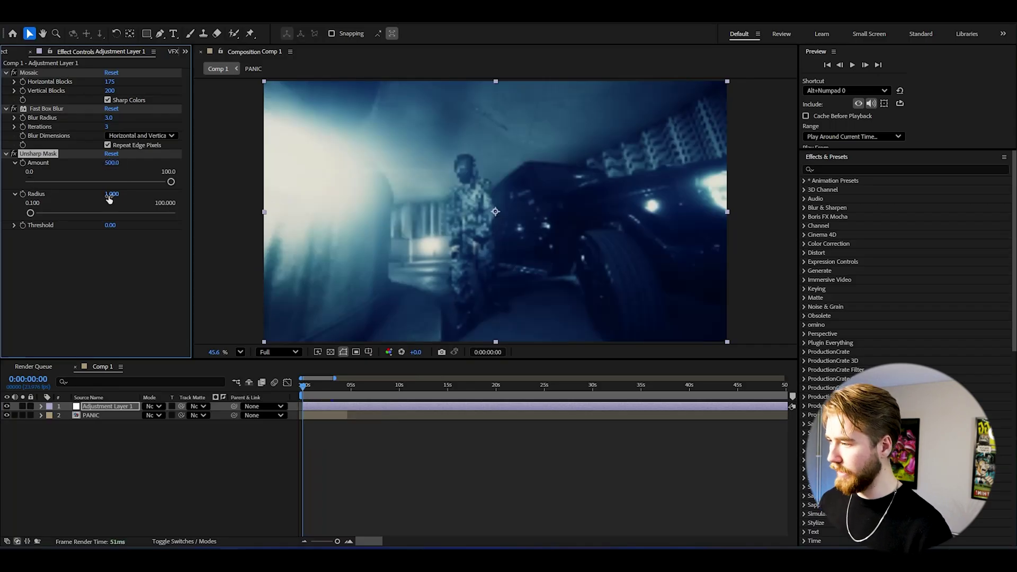
{"action": "left_click_drag", "start_coordinate": [112, 195], "coordinate": [134, 195]}
{"action": "mouse_move", "coordinate": [317, 388]}
{"action": "left_mouse_down"}
{"action": "mouse_move", "coordinate": [326, 388]}
{"action": "mouse_move", "coordinate": [310, 390]}
{"action": "left_mouse_up"}
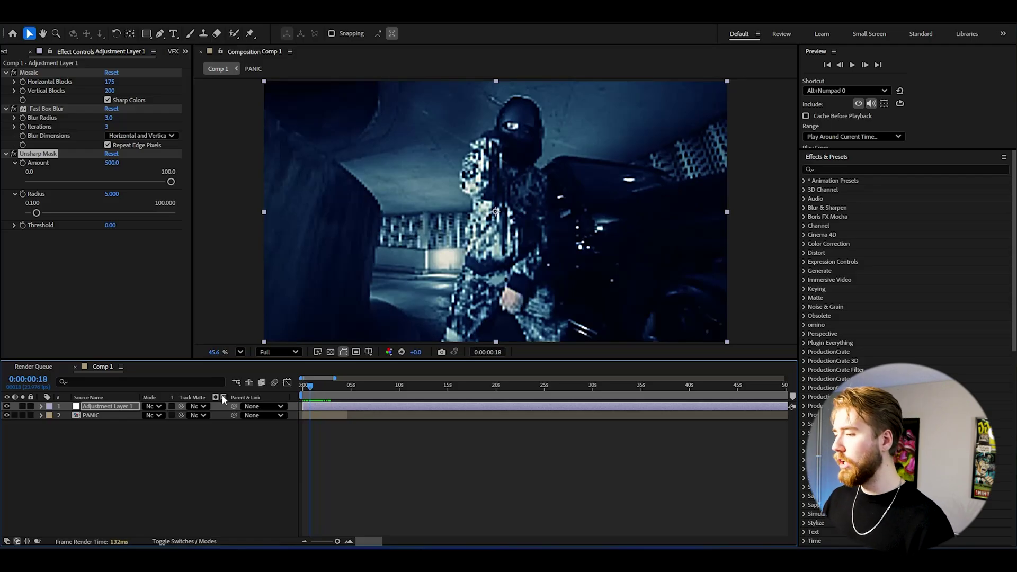
Step: Duplicate Fast Box Blur, move the copy below Unsharp Mask, and set its radius to 2
{"action": "left_click", "coordinate": [329, 441]}
{"action": "left_click", "coordinate": [312, 407]}
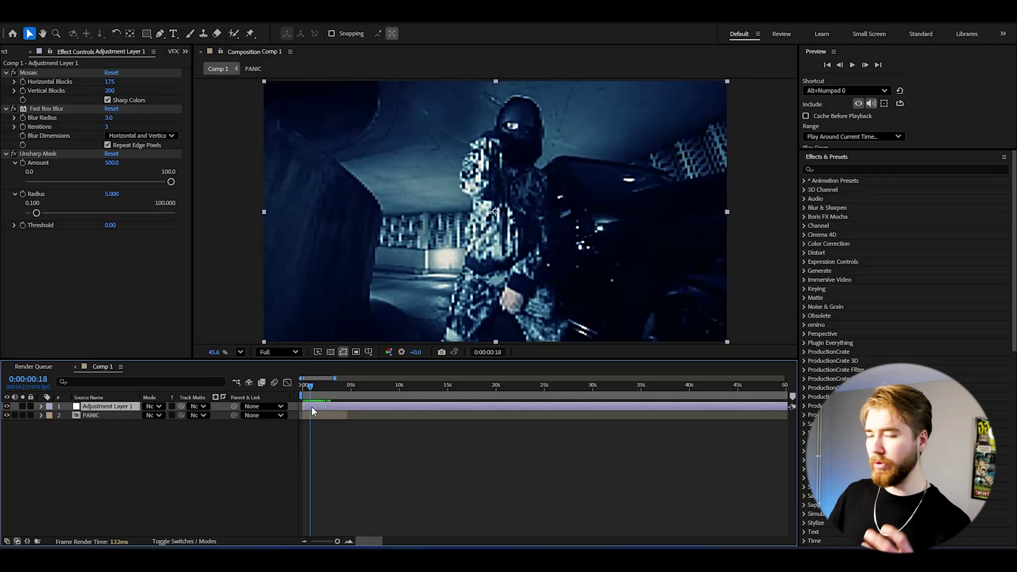
{"action": "key", "text": "F3"}
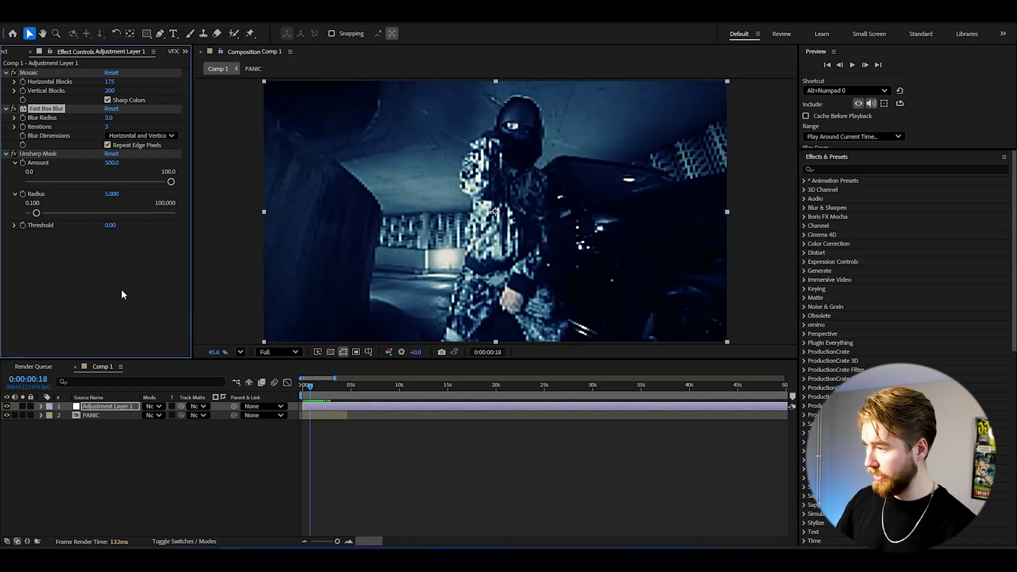
{"action": "key", "text": "ctrl+d"}
{"action": "left_click_drag", "start_coordinate": [50, 154], "coordinate": [75, 263]}
{"action": "left_click", "coordinate": [109, 243]}
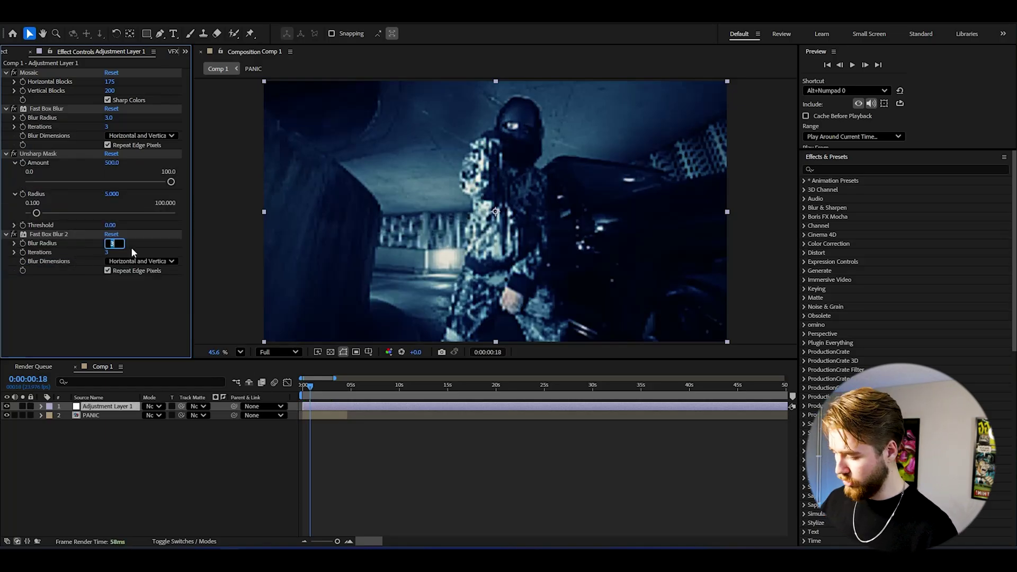
{"action": "type", "text": "2"}
{"action": "key", "text": "Return"}
Step: Add a second Unsharp Mask with Amount 300 and Radius 3
{"action": "key", "text": "ctrl+space"}
{"action": "type", "text": "unsh"}
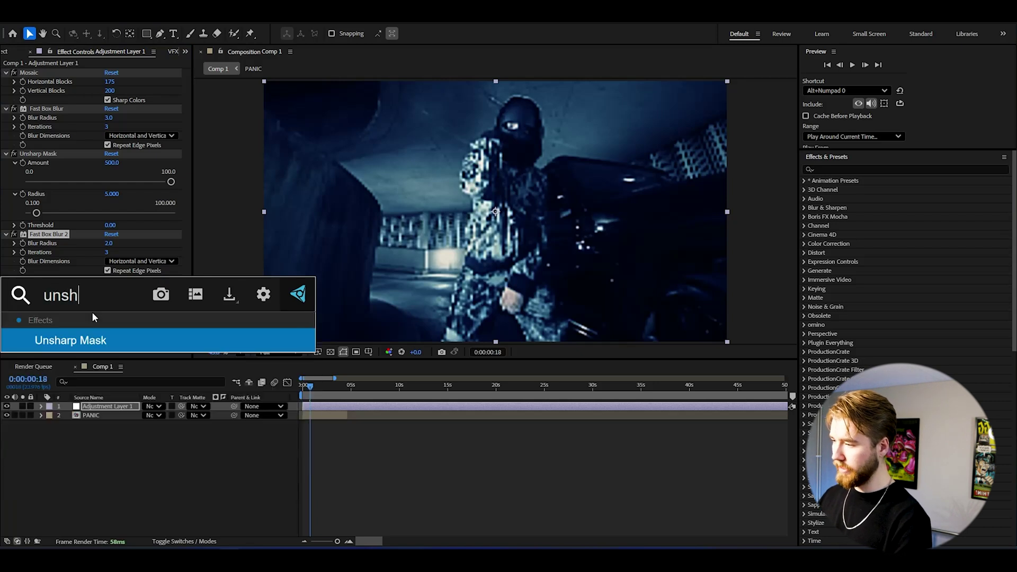
{"action": "key", "text": "Return"}
{"action": "left_click", "coordinate": [109, 289]}
{"action": "type", "text": "30"}
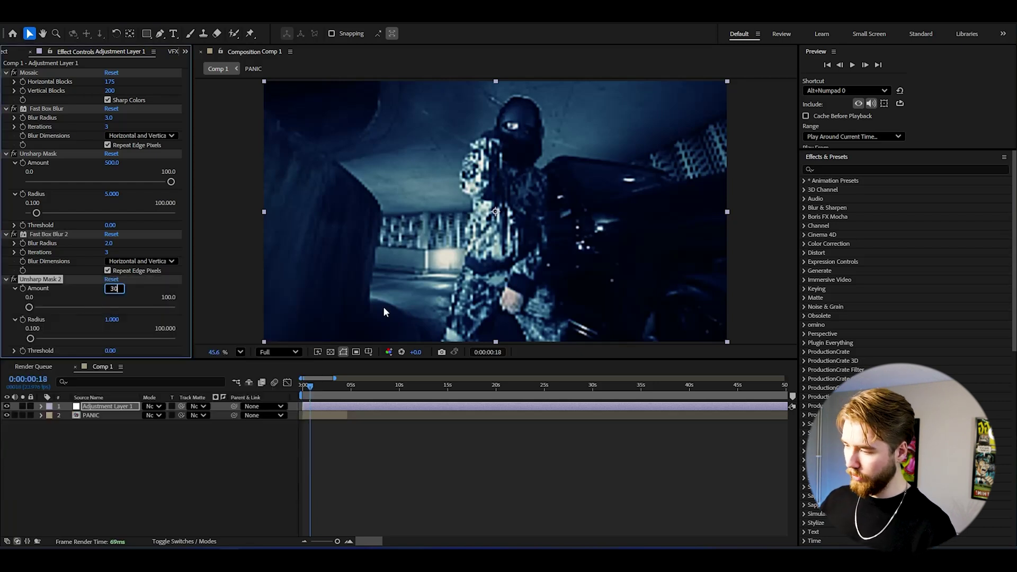
{"action": "type", "text": "0"}
{"action": "key", "text": "Tab"}
{"action": "type", "text": "3"}
{"action": "key", "text": "Return"}
Step: Add Fast Box Blur 3 with a Blur Radius of 2 and preview the stacked effects
{"action": "key", "text": "Home"}
{"action": "key", "text": "ctrl+space"}
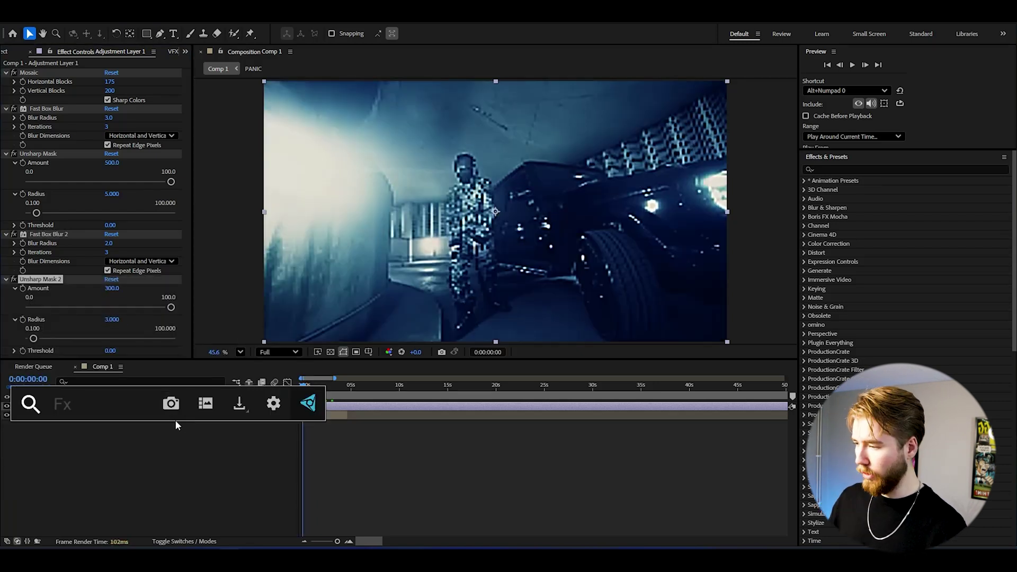
{"action": "type", "text": "fasy"}
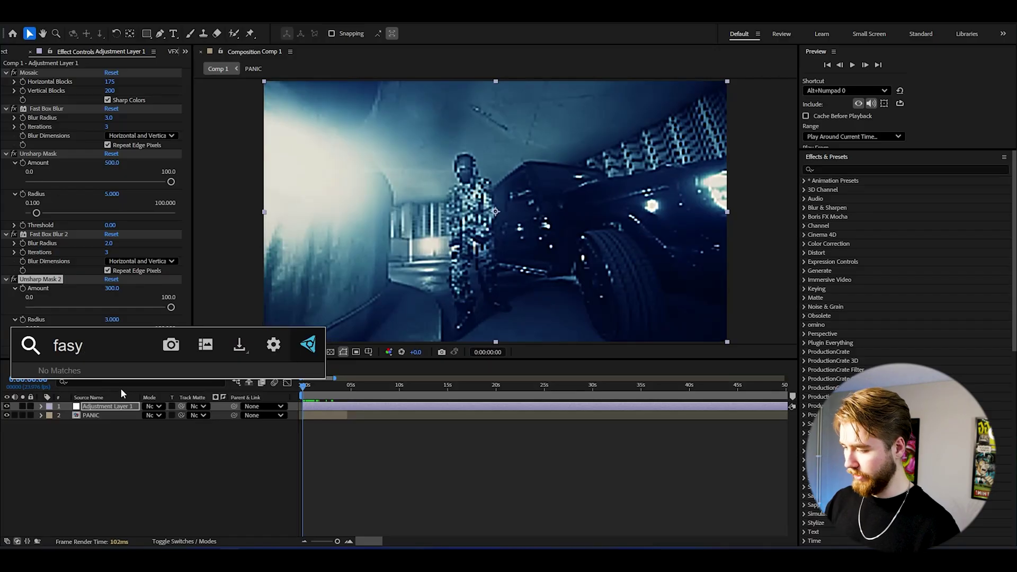
{"action": "key", "text": "BackSpace"}
{"action": "type", "text": "b"}
{"action": "key", "text": "Return"}
{"action": "type", "text": "2"}
{"action": "key", "text": "Return"}
{"action": "key", "text": "space"}
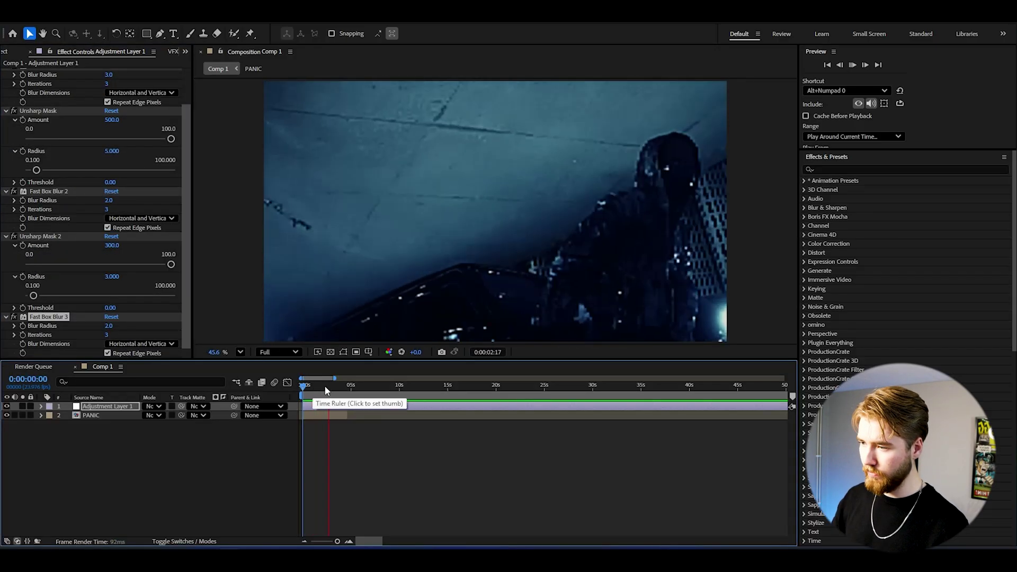
Step: Add Noise at 40% directly below Mosaic, preview it, and turn off Mosaic's Sharp Colors
{"action": "key", "text": "space"}
{"action": "key", "text": "ctrl+space"}
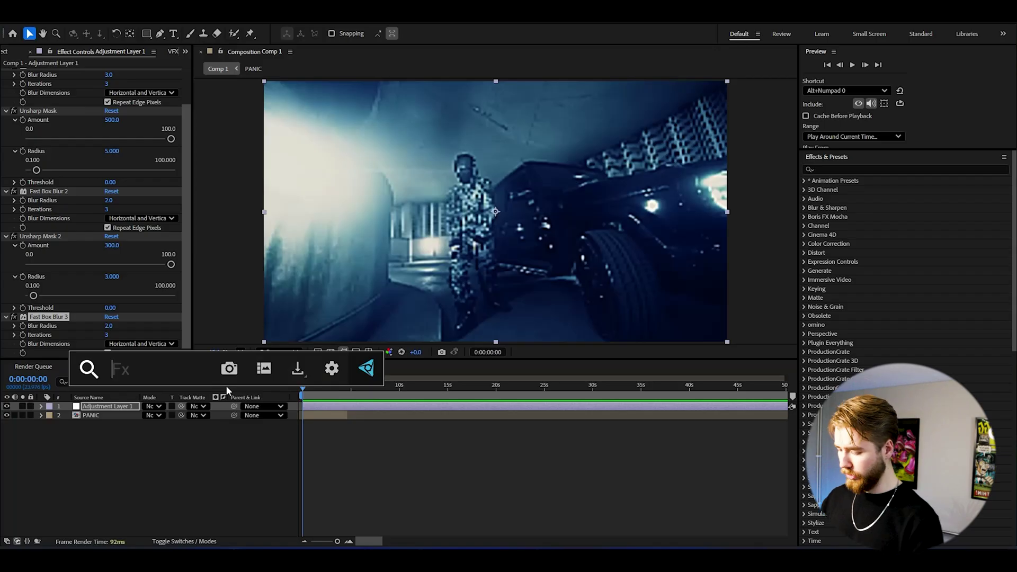
{"action": "type", "text": "noi"}
{"action": "key", "text": "Return"}
{"action": "left_click_drag", "start_coordinate": [119, 335], "coordinate": [120, 335]}
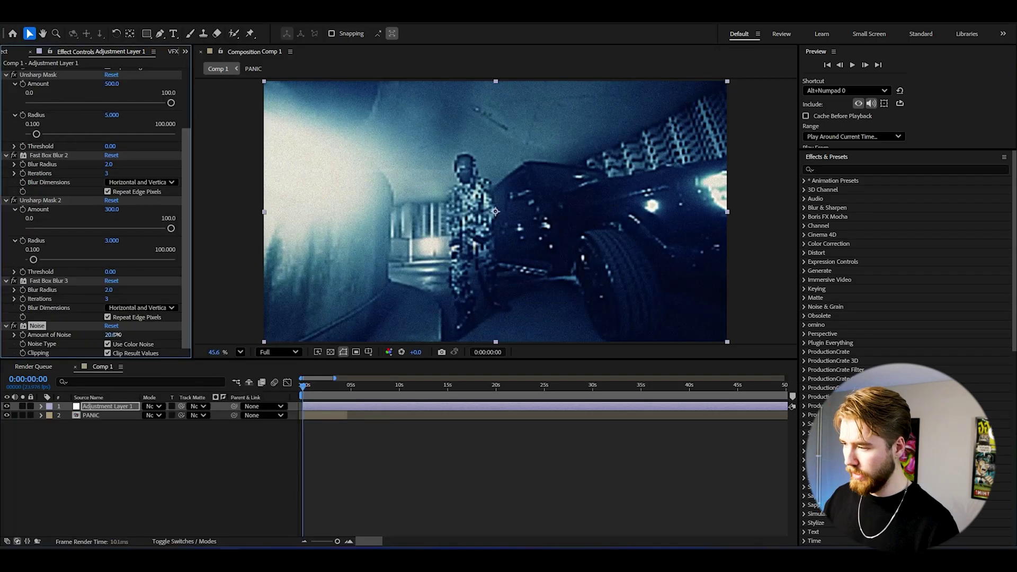
{"action": "left_click_drag", "start_coordinate": [52, 329], "coordinate": [106, 117]}
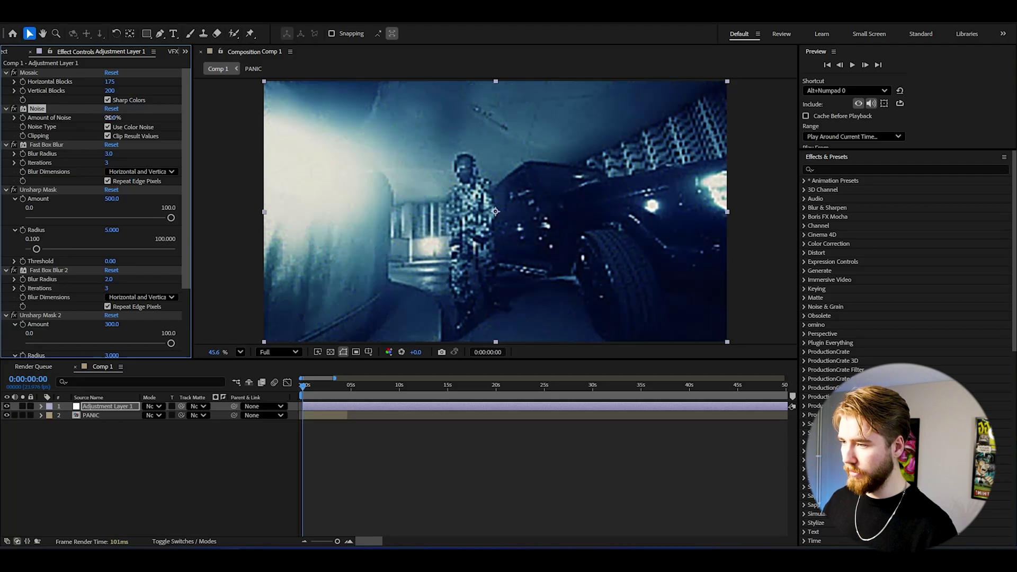
{"action": "left_click_drag", "start_coordinate": [113, 118], "coordinate": [445, 213]}
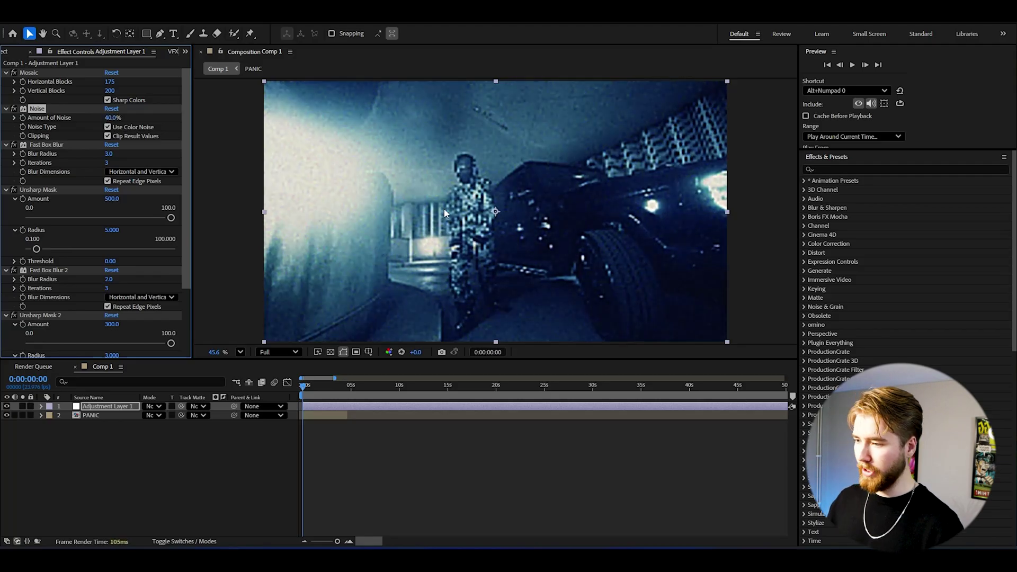
{"action": "key", "text": "space"}
{"action": "left_click", "coordinate": [108, 100]}
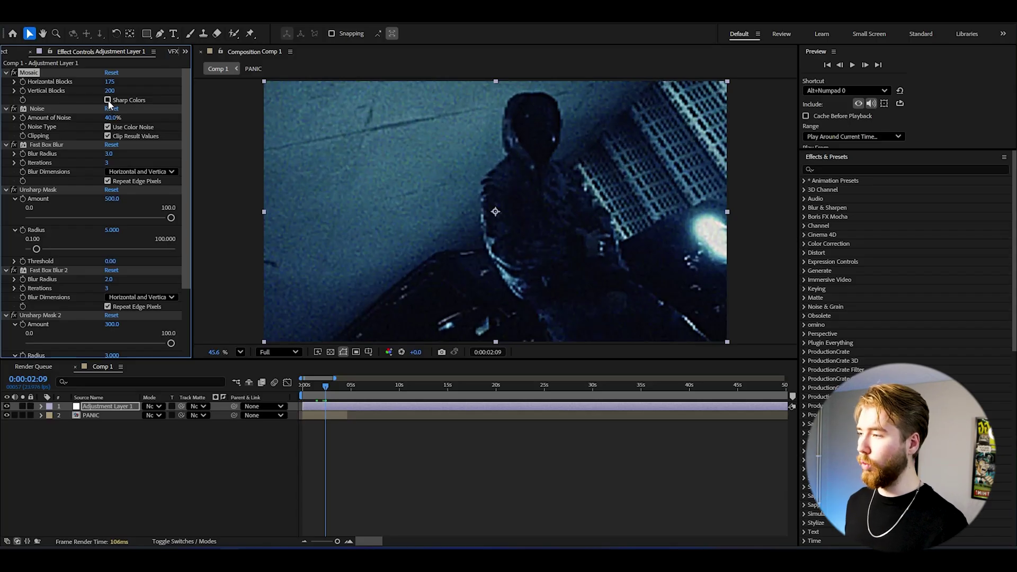
Step: Move Noise above Mosaic to the top of the stack, preview, and collapse all effects
{"action": "left_click", "coordinate": [315, 395]}
{"action": "key", "text": "space"}
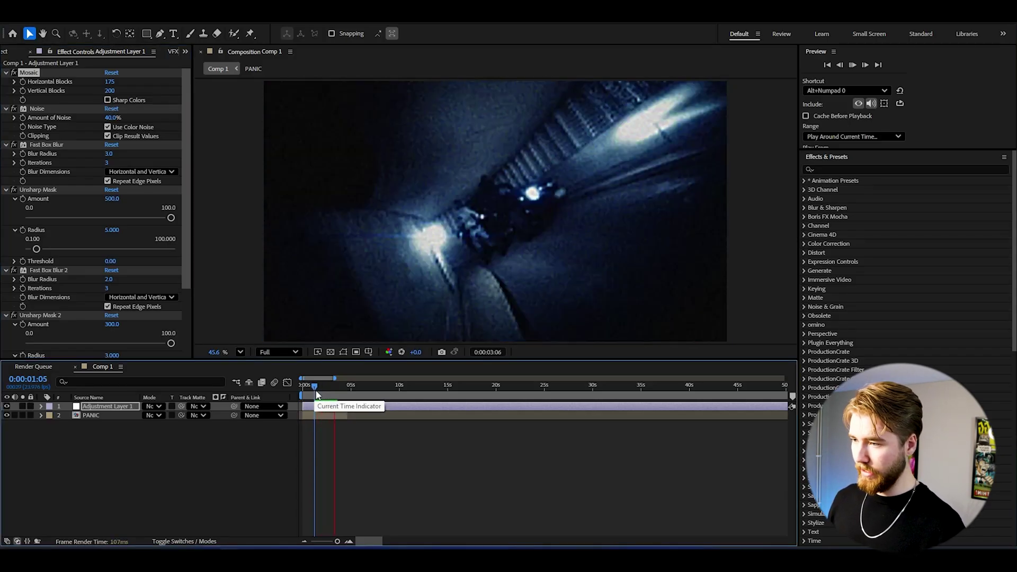
{"action": "left_click_drag", "start_coordinate": [318, 392], "coordinate": [322, 388]}
{"action": "left_click_drag", "start_coordinate": [36, 110], "coordinate": [42, 72]}
{"action": "mouse_move", "coordinate": [321, 391]}
{"action": "left_mouse_down"}
{"action": "mouse_move", "coordinate": [345, 385]}
{"action": "mouse_move", "coordinate": [304, 386]}
{"action": "left_mouse_up"}
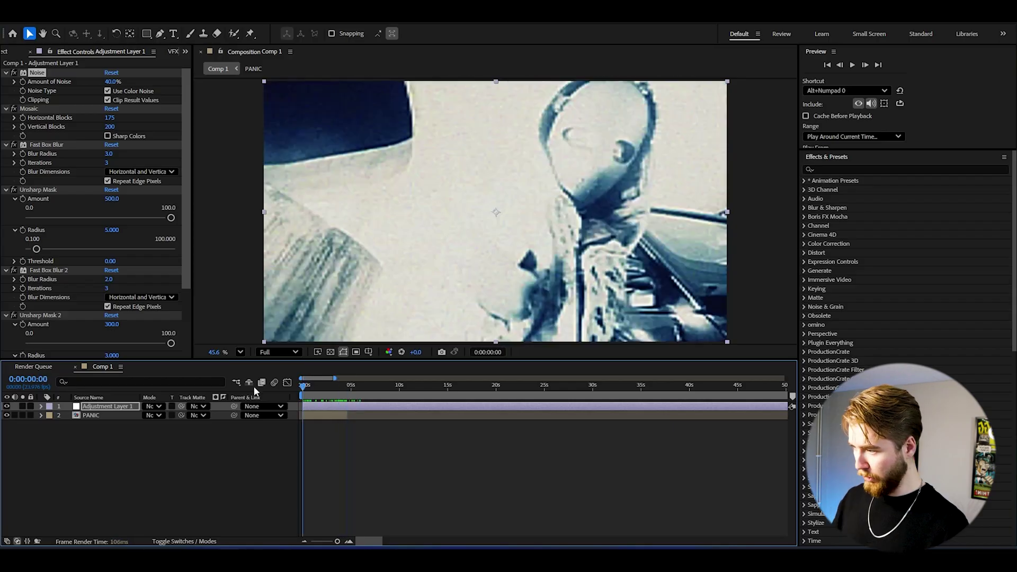
{"action": "key", "text": "space"}
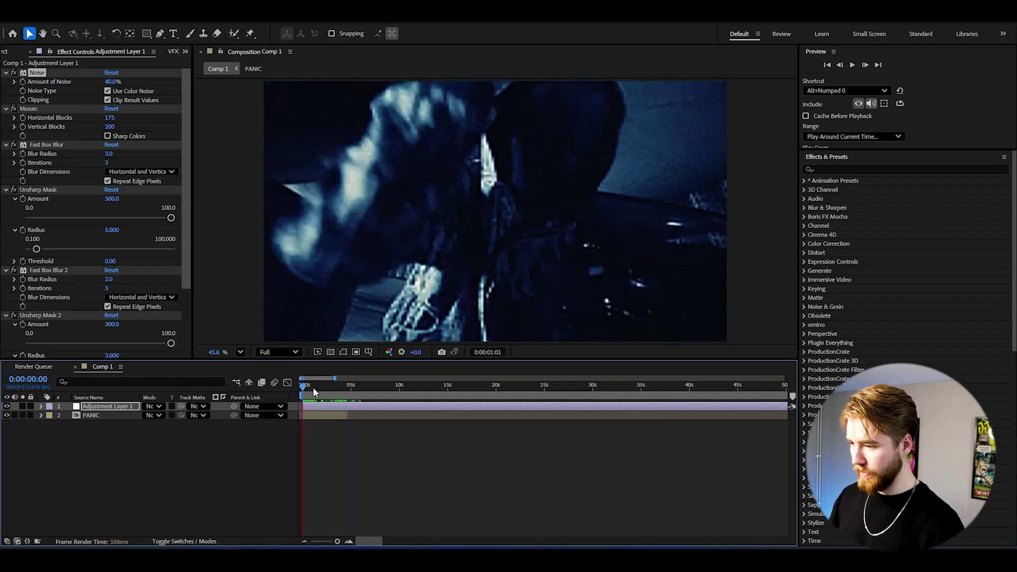
{"action": "key", "text": "space"}
{"action": "left_click", "coordinate": [6, 271], "text": "ctrl"}
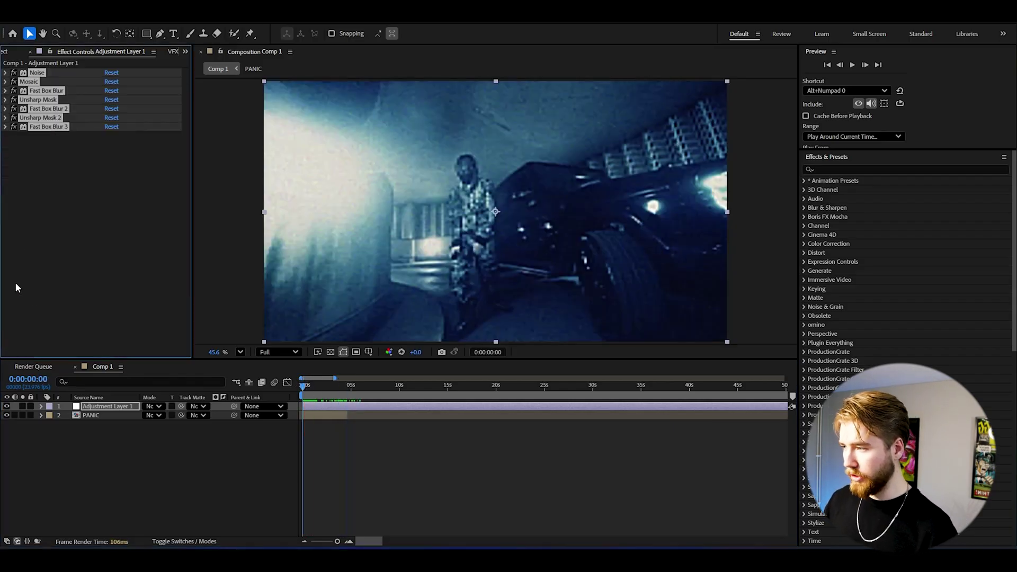
{"action": "left_click", "coordinate": [316, 408]}
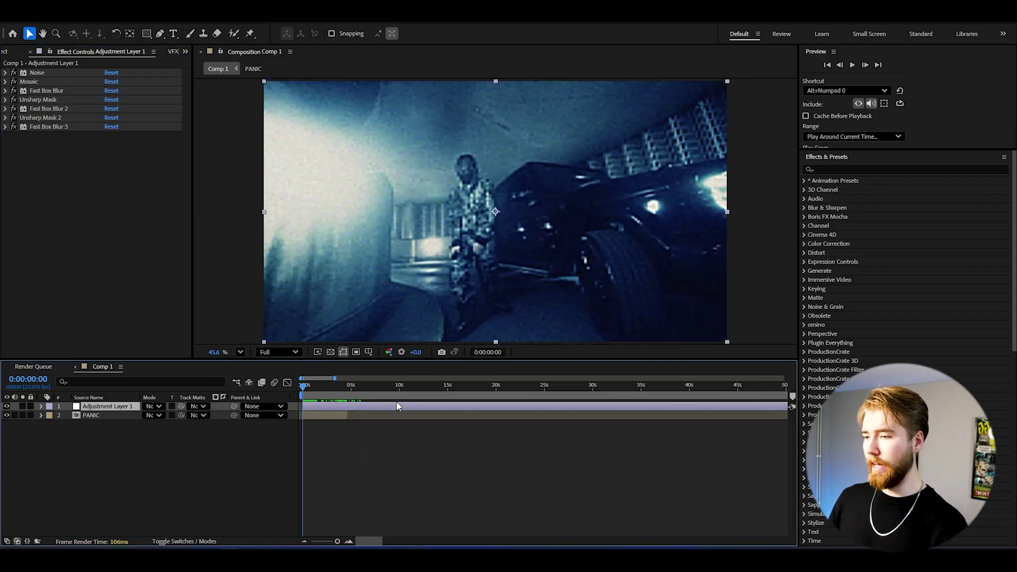
Step: Apply Motion Tile with Output Width 75, move it below Mosaic, and play a preview
{"action": "key", "text": "ctrl+space"}
{"action": "type", "text": "motio"}
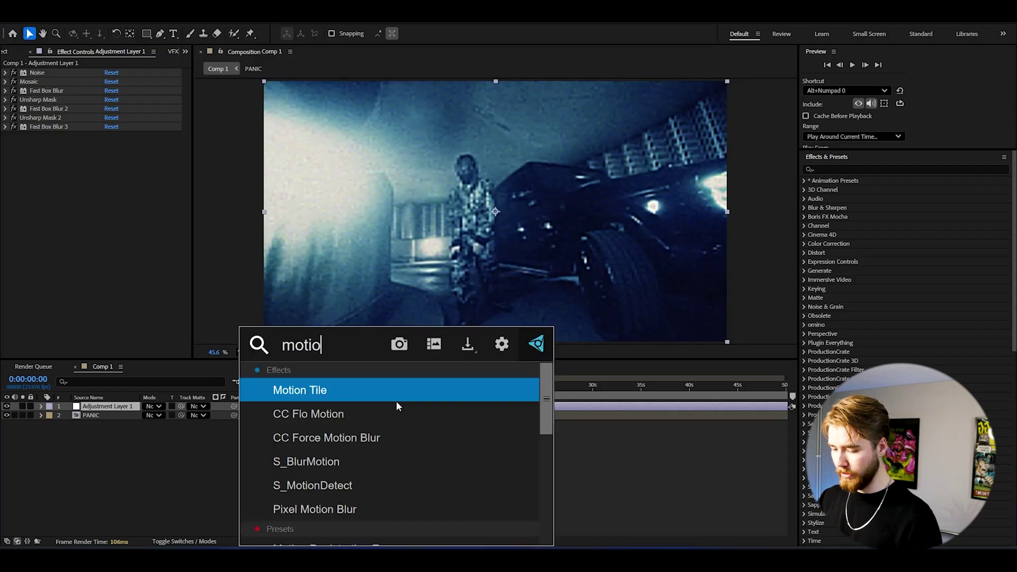
{"action": "key", "text": "Return"}
{"action": "type", "text": "75"}
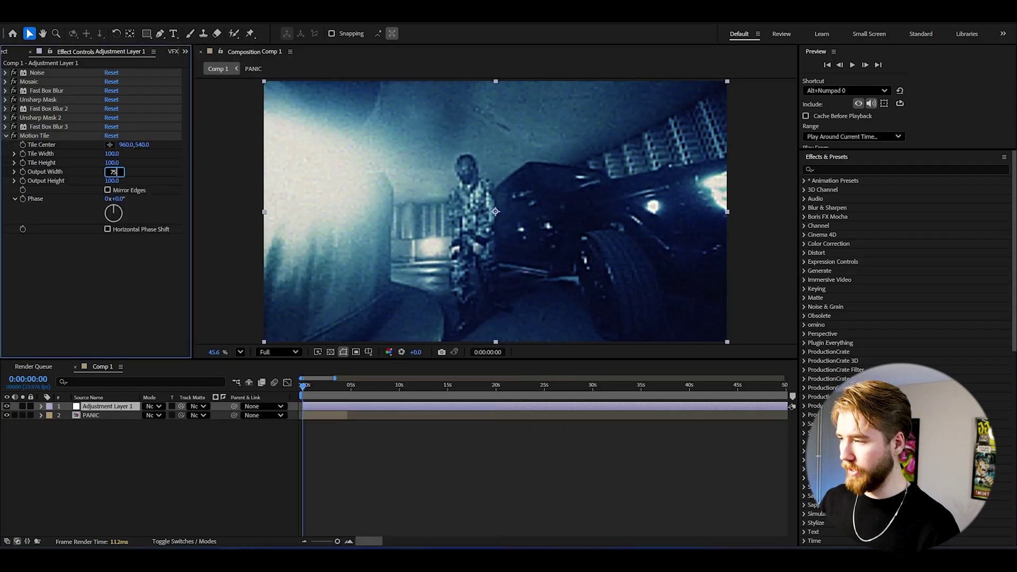
{"action": "key", "text": "Return"}
{"action": "left_click_drag", "start_coordinate": [35, 136], "coordinate": [46, 88]}
{"action": "scroll", "coordinate": [331, 209], "scroll_direction": "up", "scroll_amount": 3}
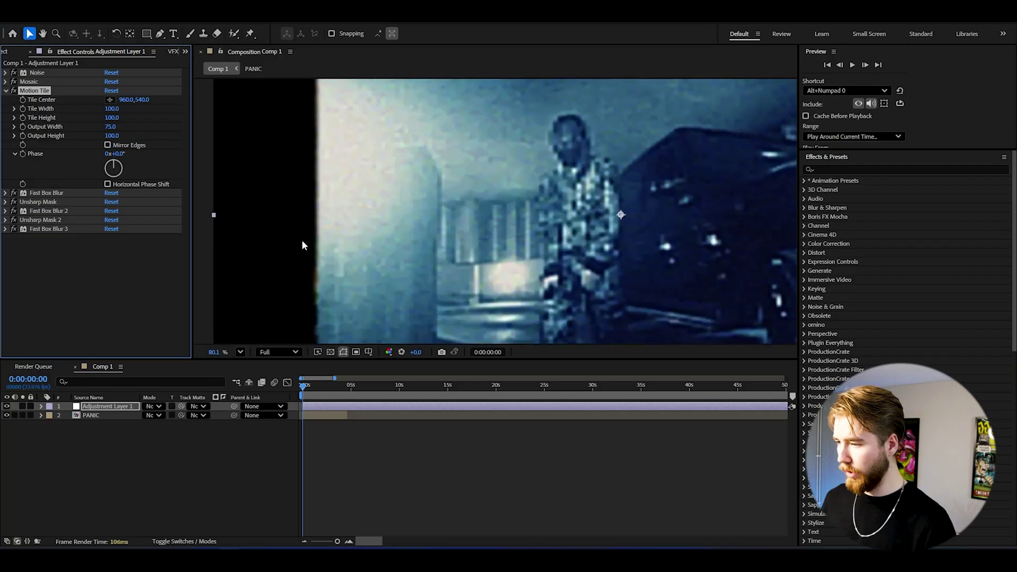
{"action": "scroll", "coordinate": [281, 242], "scroll_direction": "down", "scroll_amount": 3}
{"action": "key", "text": "space"}
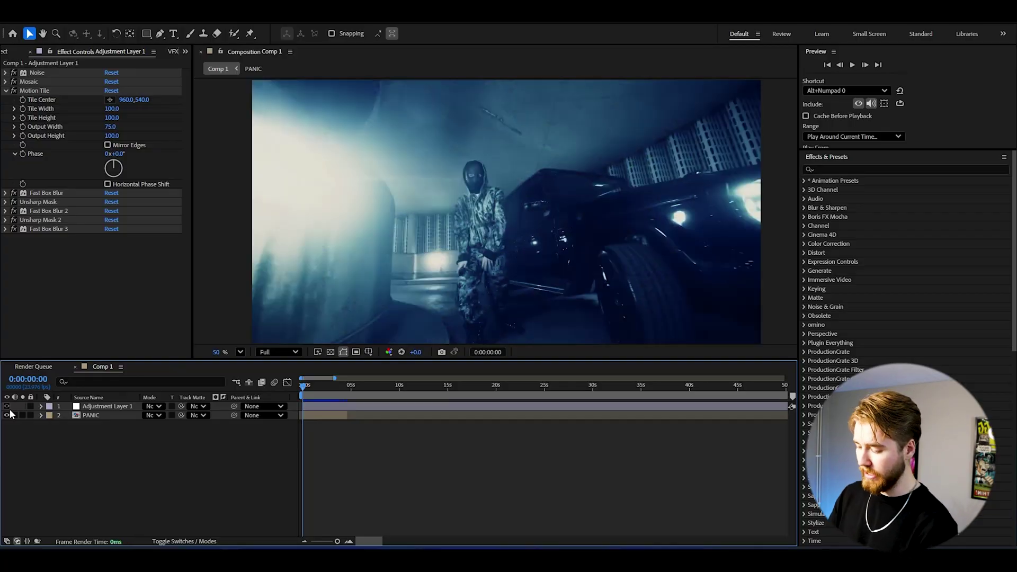
Step: Apply EXTREME LOW RES GLITCH from User Presets > LOW RES PRESETS to a new adjustment layer, preview, then hide it
{"action": "key", "text": "ctrl+alt+y"}
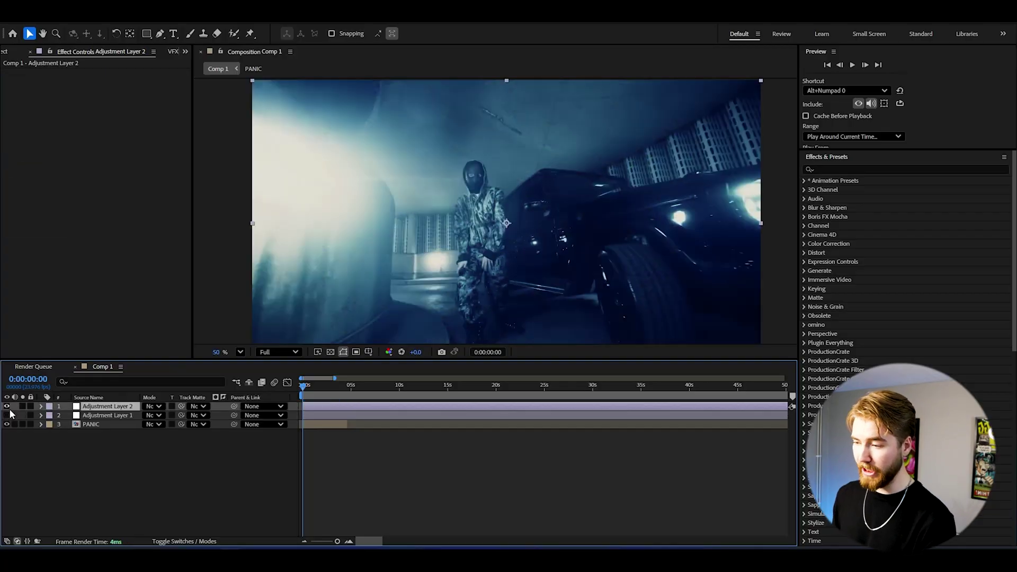
{"action": "left_click", "coordinate": [805, 181]}
{"action": "left_click", "coordinate": [813, 199]}
{"action": "scroll", "coordinate": [827, 275], "scroll_direction": "down", "scroll_amount": 5}
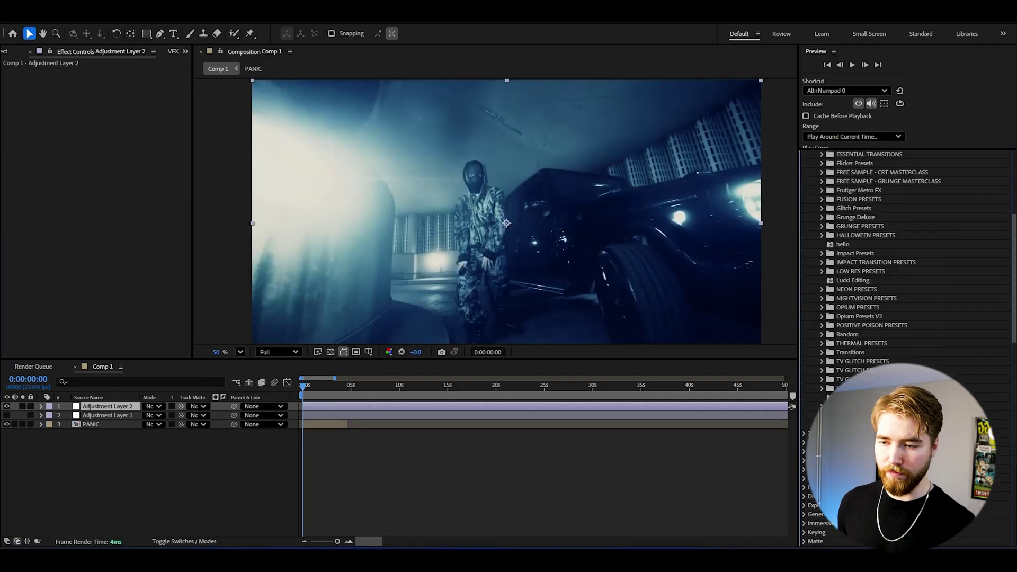
{"action": "left_click", "coordinate": [824, 275]}
{"action": "scroll", "coordinate": [901, 307], "scroll_direction": "down", "scroll_amount": 2}
{"action": "scroll", "coordinate": [943, 326], "scroll_direction": "down", "scroll_amount": 2}
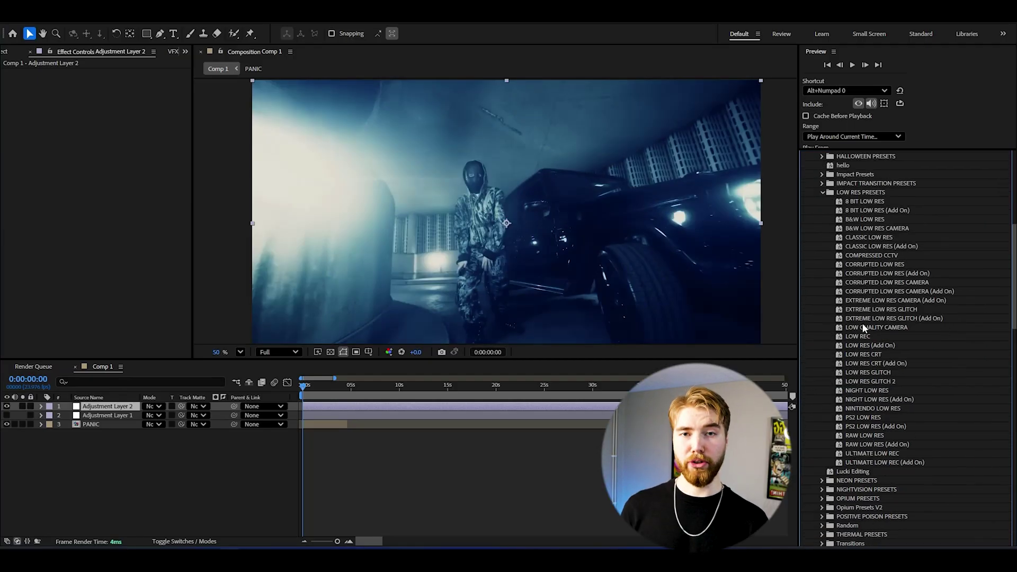
{"action": "left_click", "coordinate": [874, 309]}
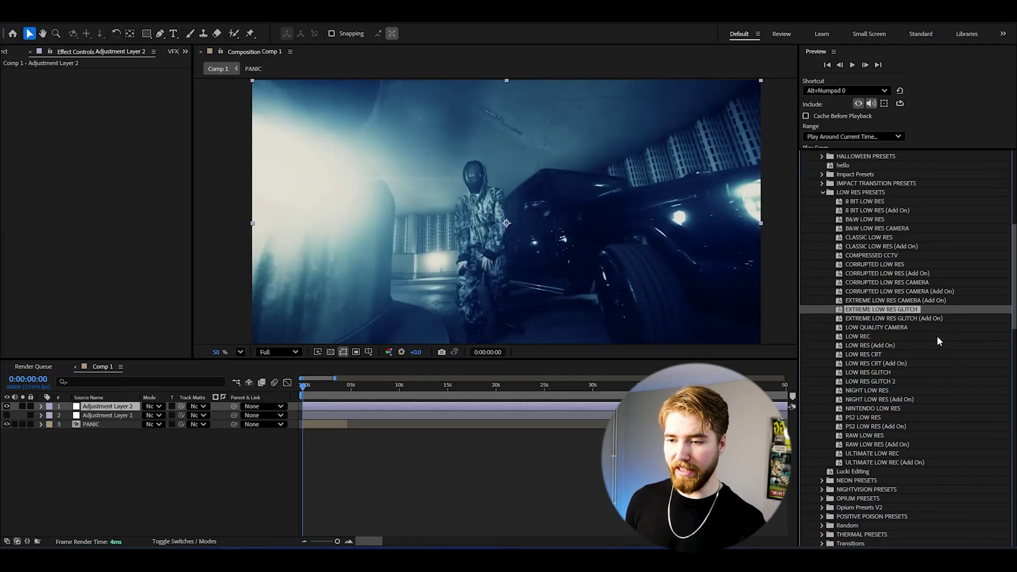
{"action": "left_click_drag", "start_coordinate": [862, 306], "coordinate": [507, 212]}
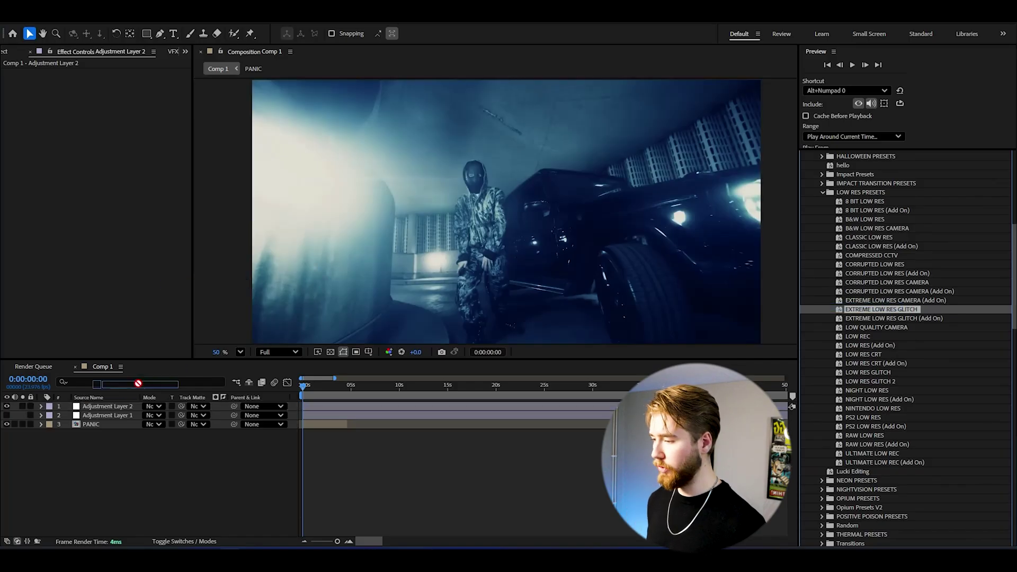
{"action": "key", "text": "space"}
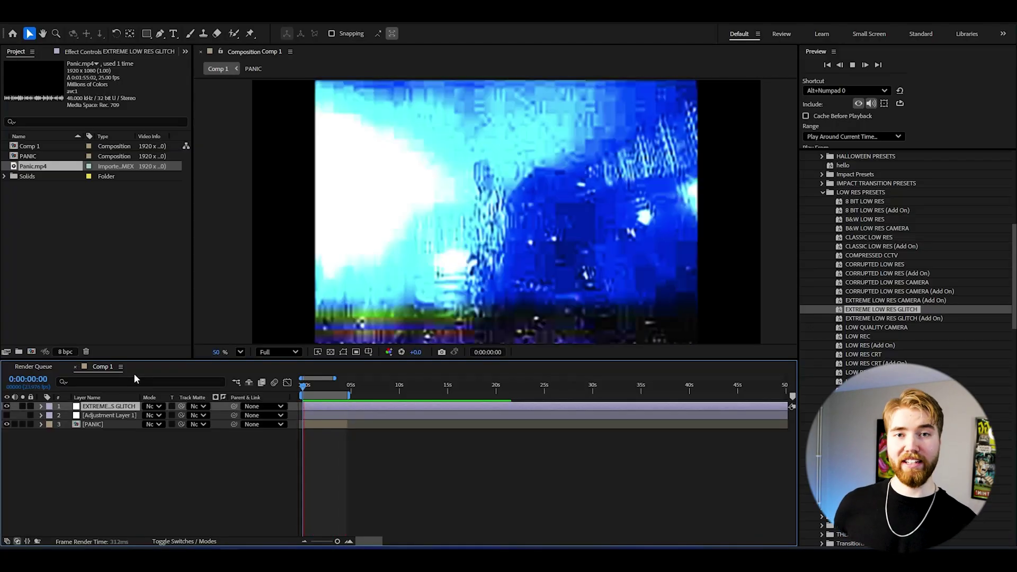
{"action": "left_click", "coordinate": [7, 407]}
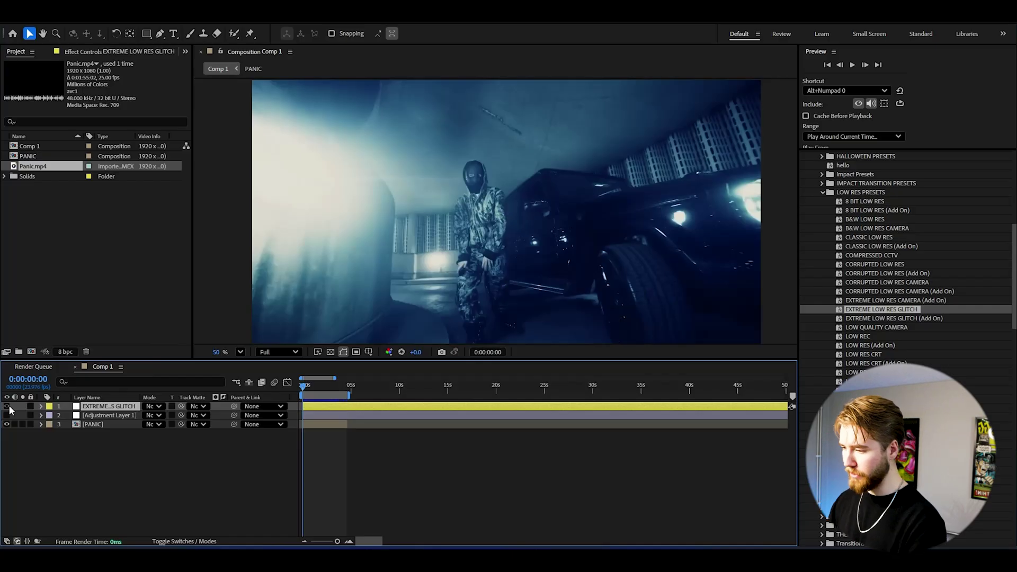
Step: Create Adjustment Layer 3 with the LOW REC preset and preview the dark, washed-out look
{"action": "key", "text": "ctrl+alt+y"}
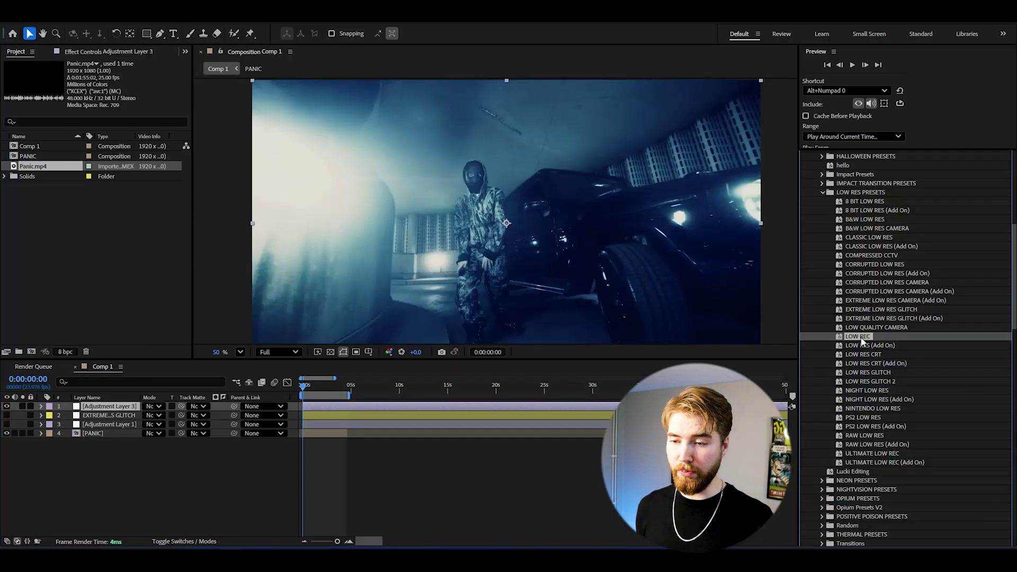
{"action": "double_click", "coordinate": [860, 337]}
{"action": "key", "text": "space"}
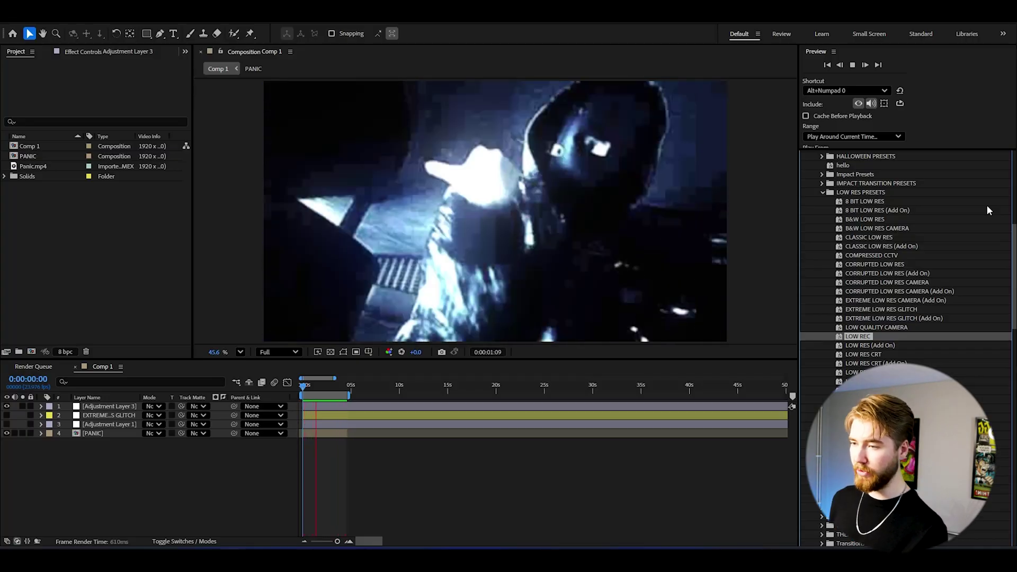
Step: Hide the LOW REC layer, apply PS2 LOW RES to new Adjustment Layer 4, and preview it
{"action": "left_click", "coordinate": [6, 407]}
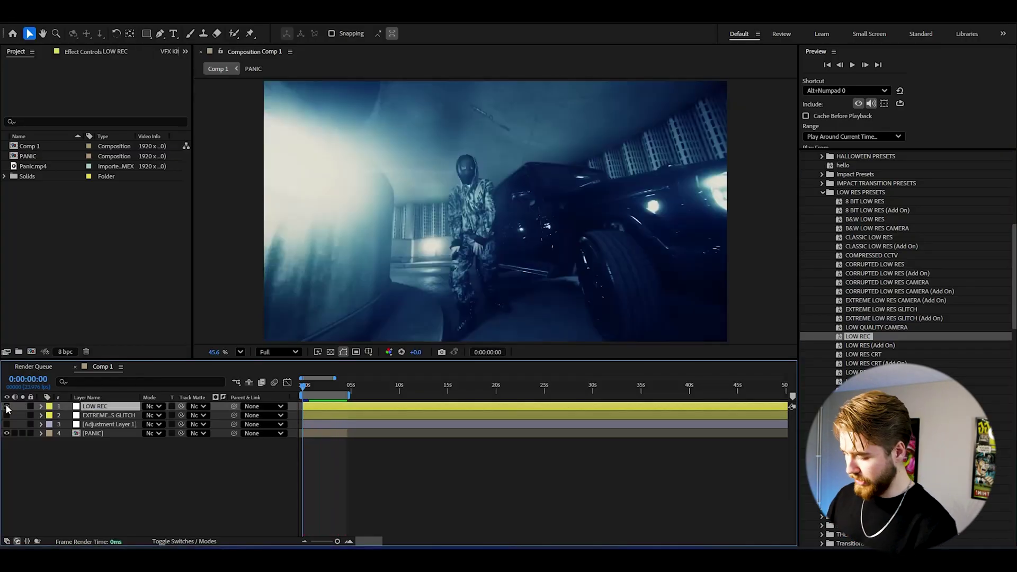
{"action": "key", "text": "ctrl+alt+y"}
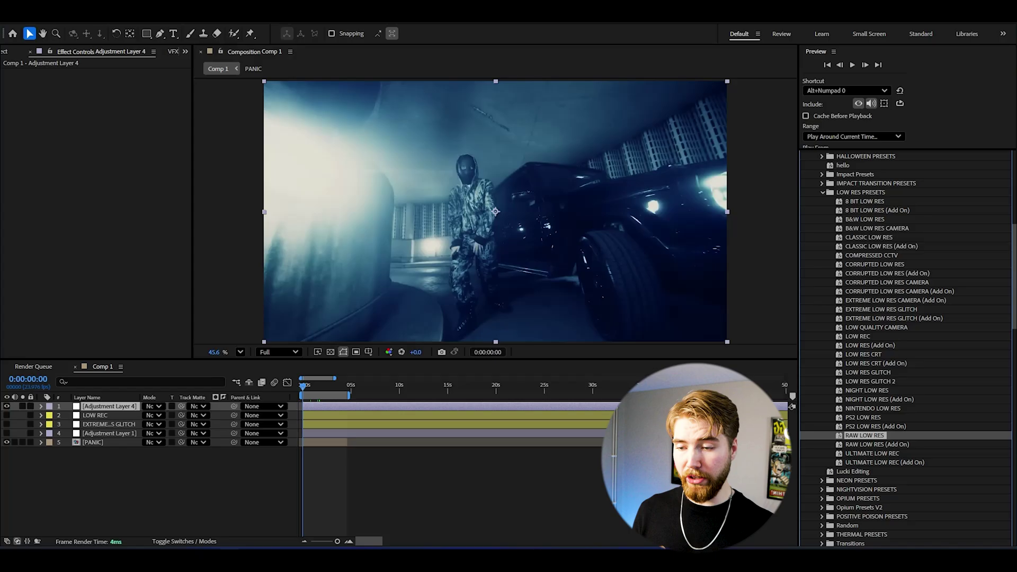
{"action": "left_click", "coordinate": [848, 436]}
{"action": "left_click_drag", "start_coordinate": [853, 417], "coordinate": [106, 407]}
{"action": "key", "text": "space"}
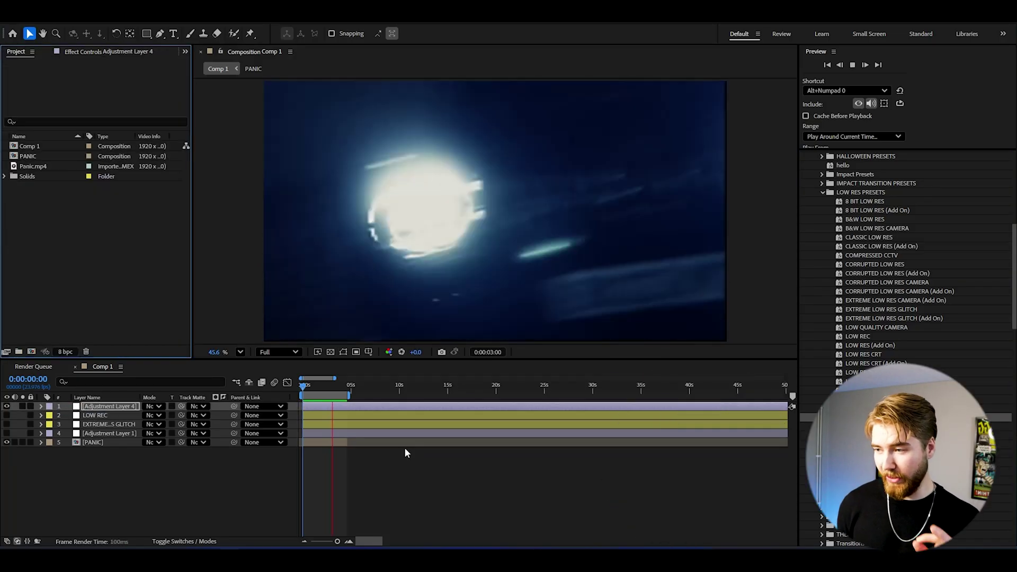